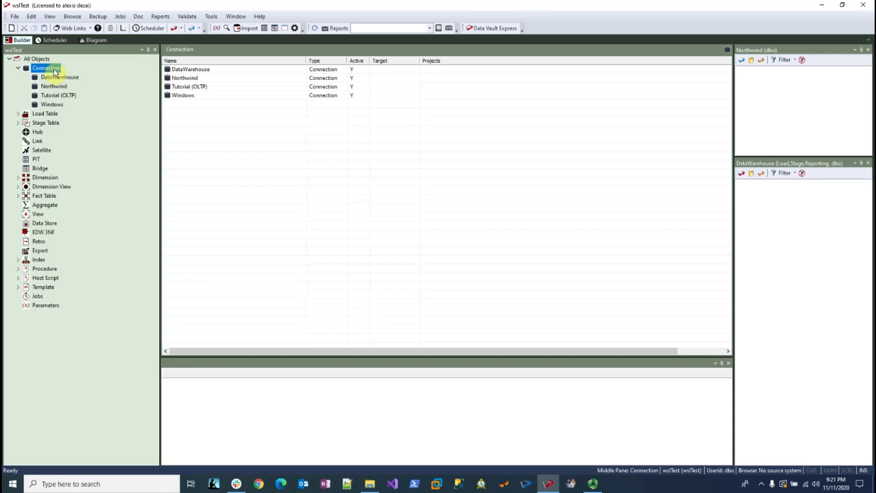
Look through the DataWarehouse, Northwind, Tutorial (OLTP) and Windows connections in the repository
click(66, 80)
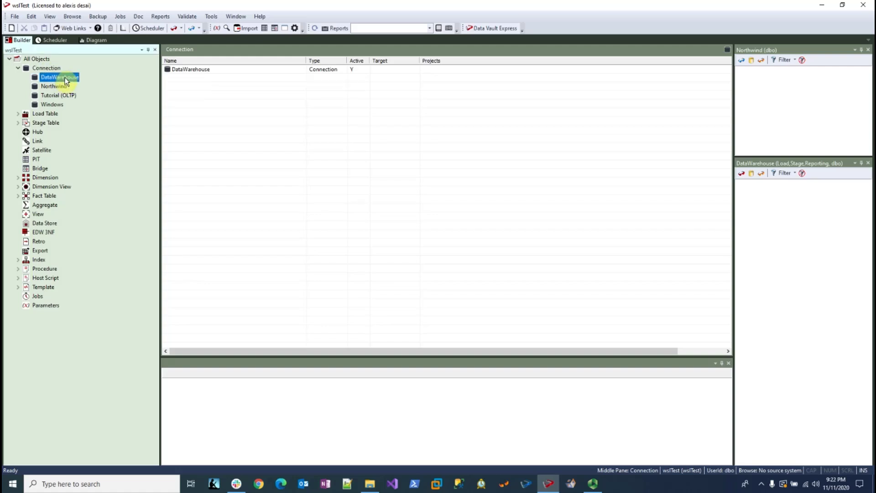
click(61, 89)
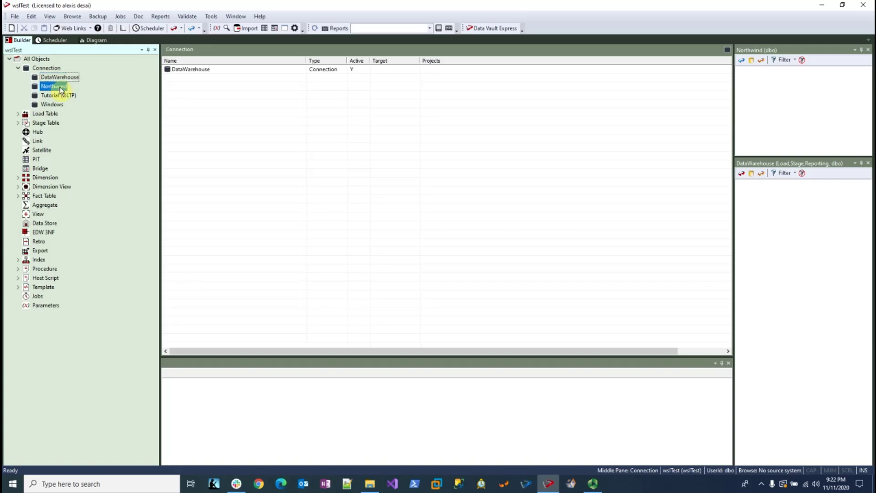
click(56, 94)
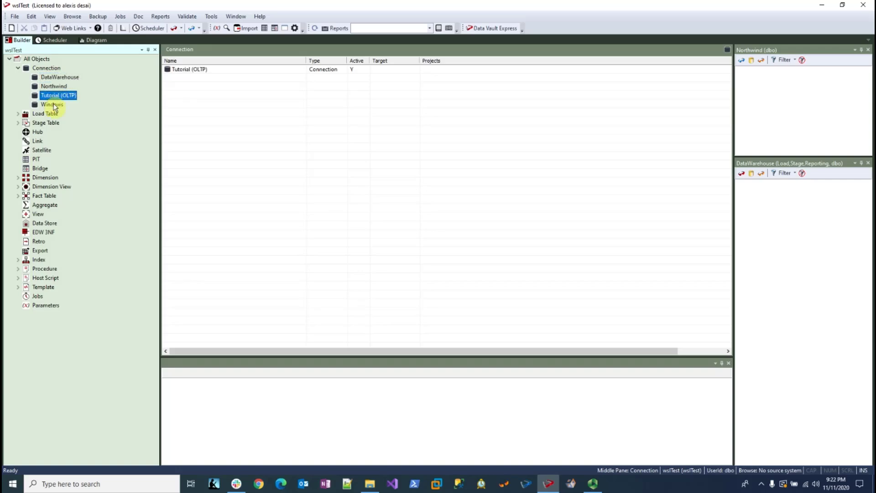
click(52, 104)
Examine which load tables, stage tables, dimensions and fact tables the repository contains, closing each group again
click(19, 114)
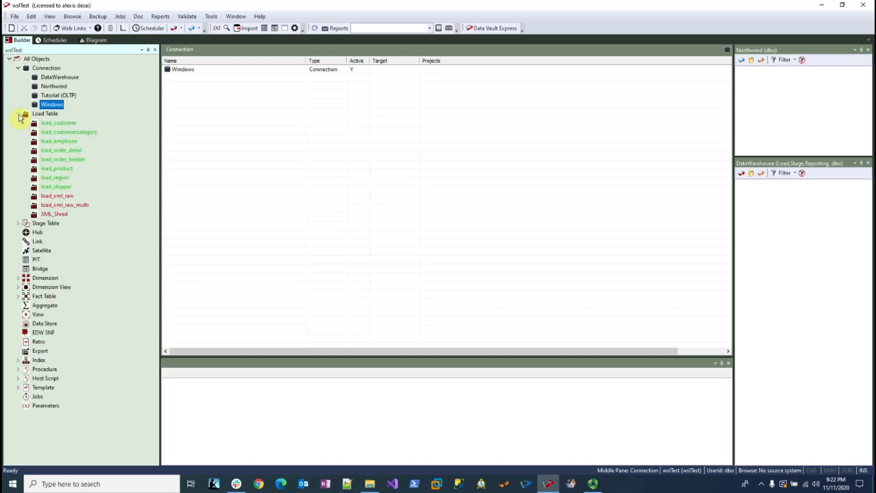
click(18, 114)
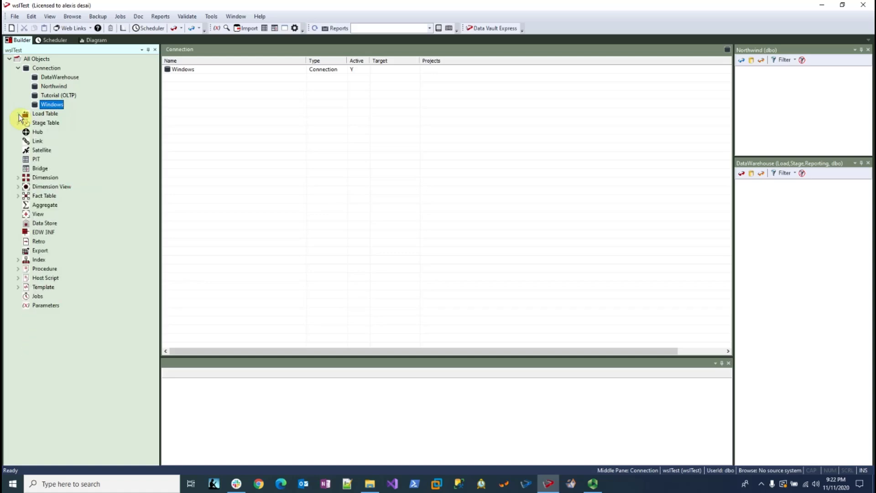
click(17, 123)
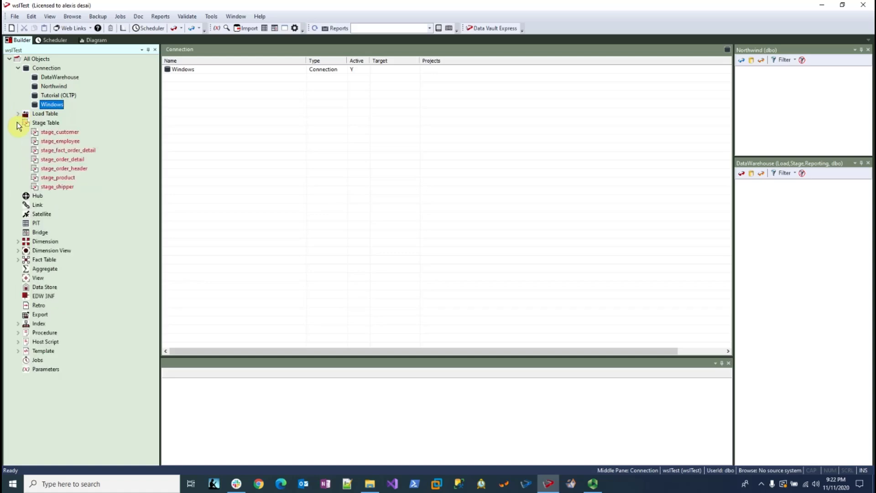
click(18, 123)
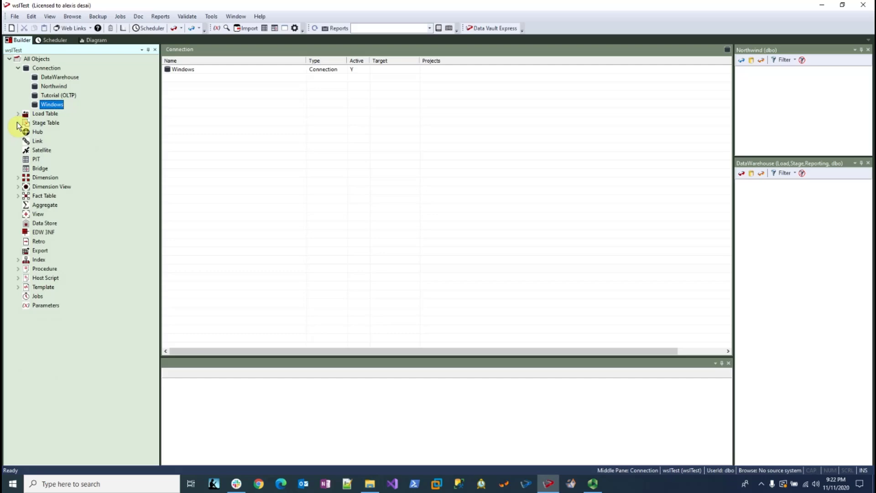
click(18, 178)
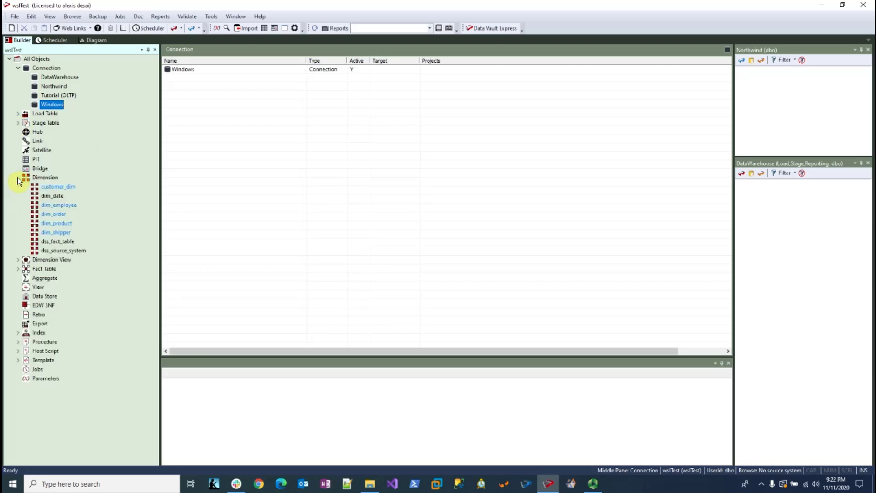
click(18, 177)
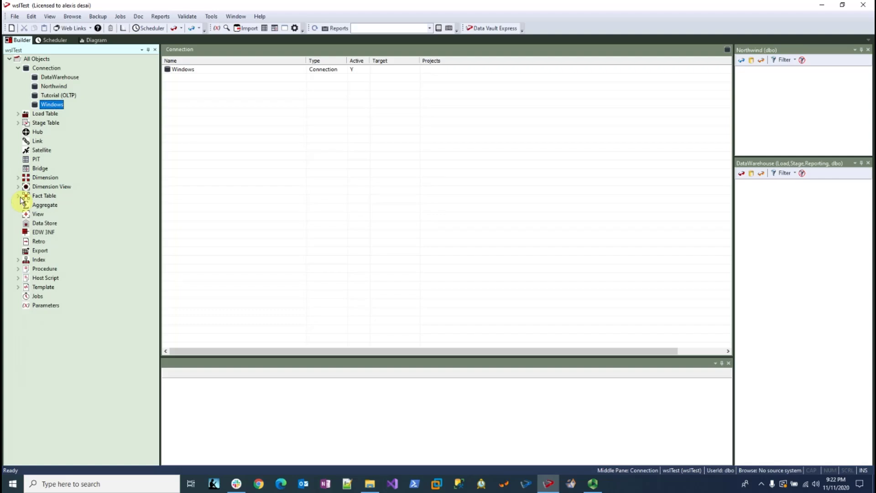
click(18, 196)
click(19, 197)
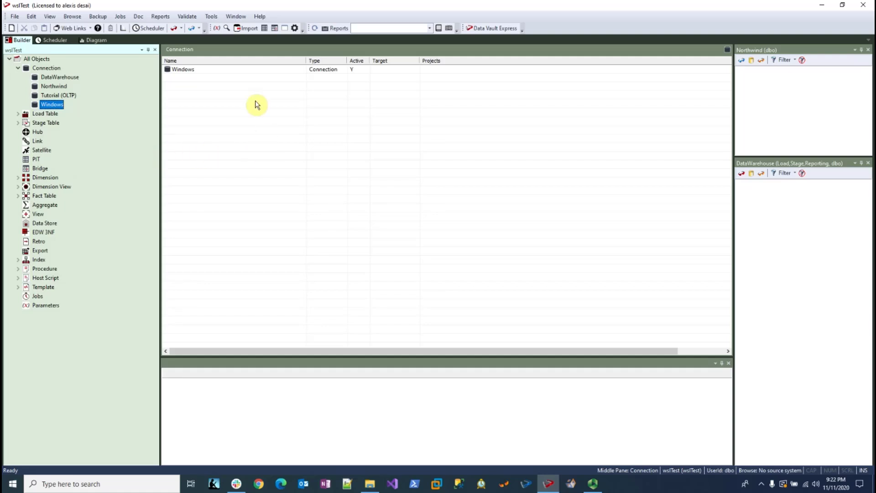
Start creating the repository documentation with the DemoRepoDocumentation folder as its destination
click(139, 17)
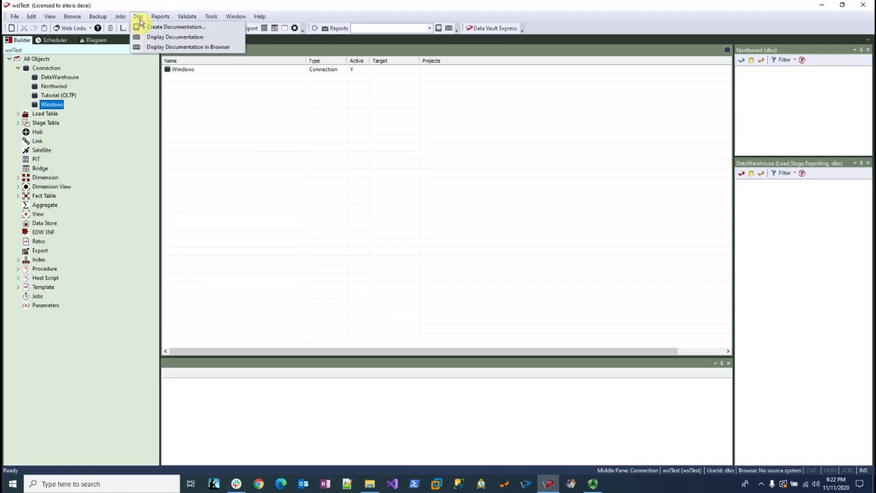
click(161, 28)
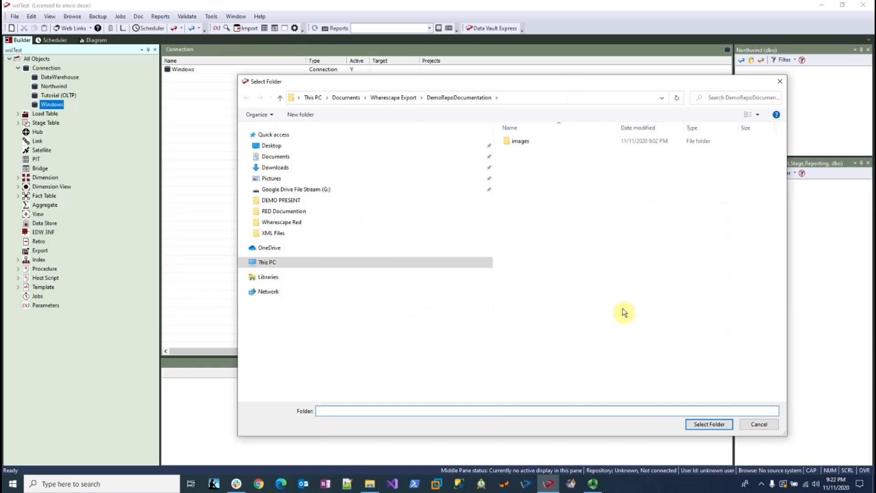
click(719, 425)
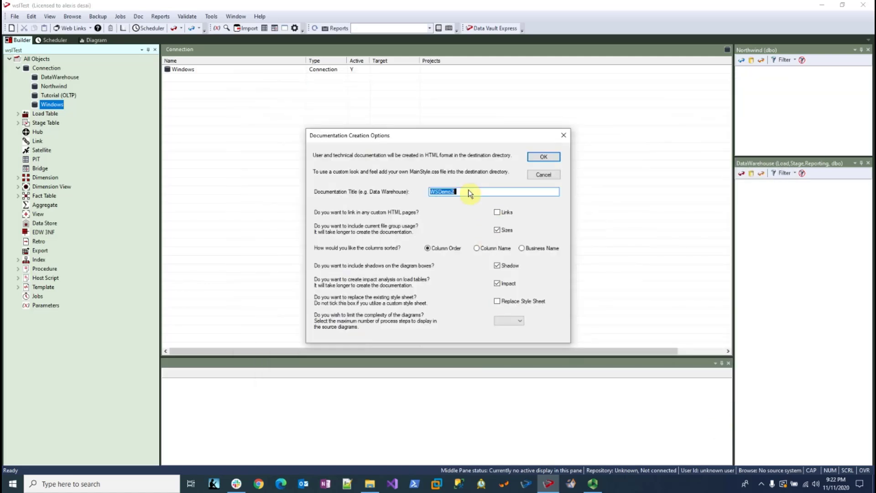
Generate the documentation with the title WSDemo, columns sorted by Column Name and source diagrams limited to 5 process steps
click(468, 190)
click(477, 248)
click(518, 320)
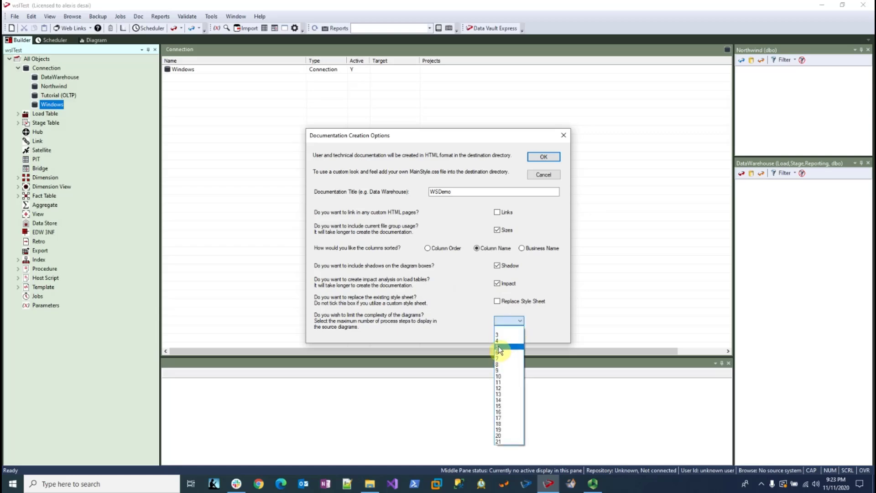
click(498, 346)
click(543, 157)
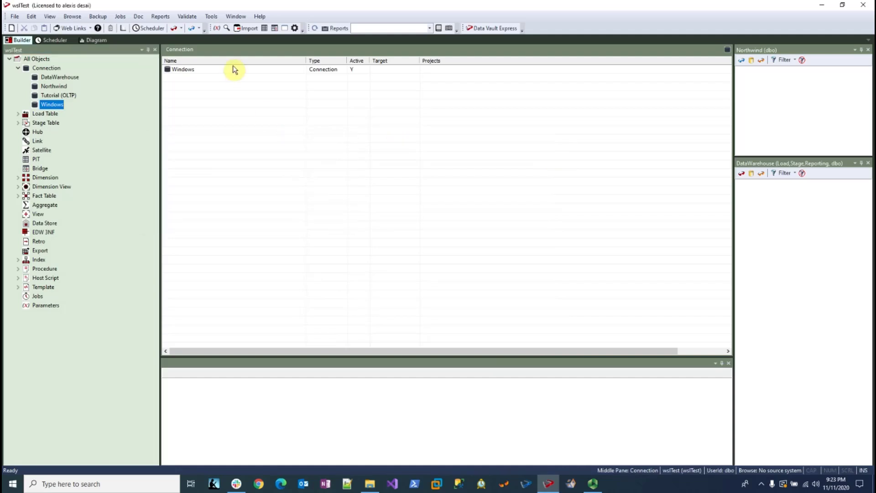
Display the generated documentation and open the fact_order_detail fact table page in the User Documentation
click(137, 18)
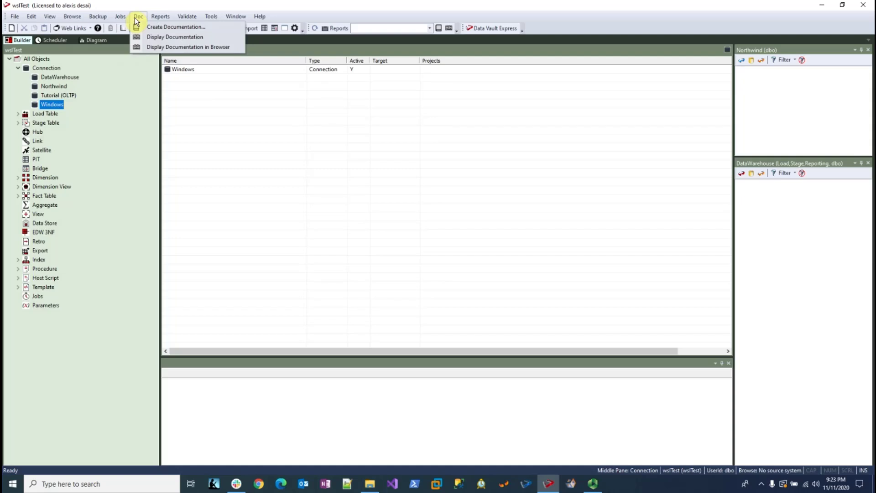
click(157, 47)
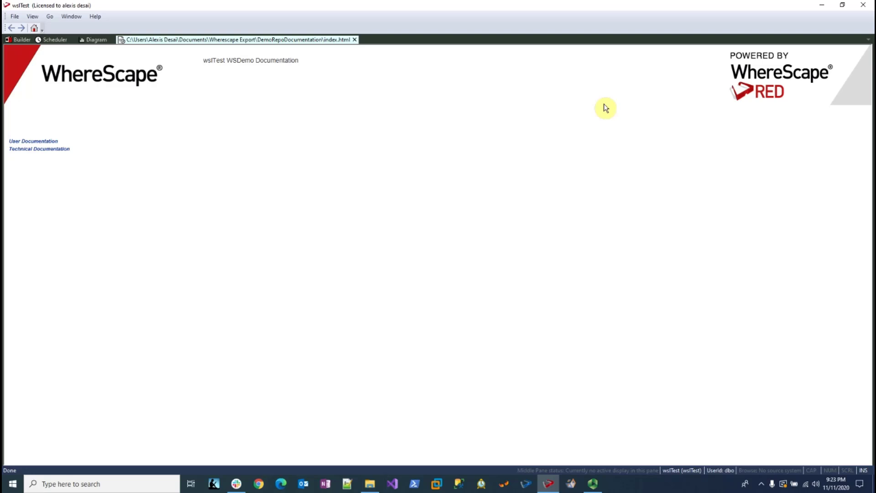
click(33, 143)
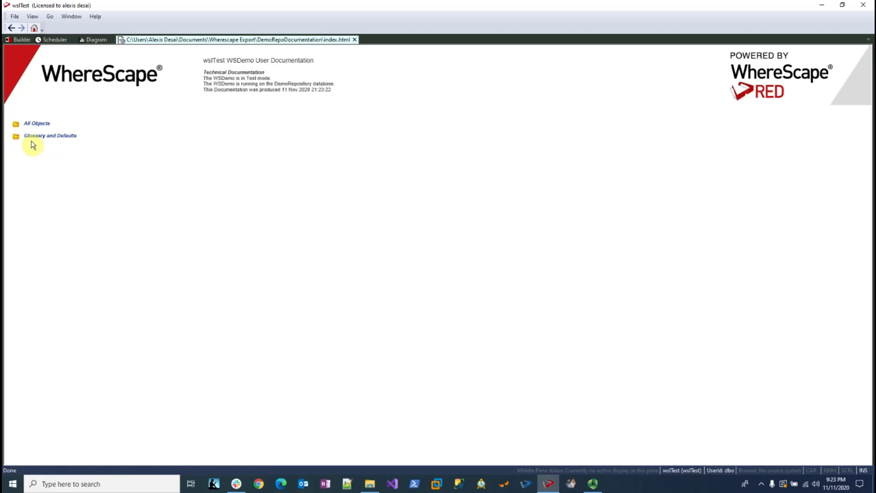
click(29, 127)
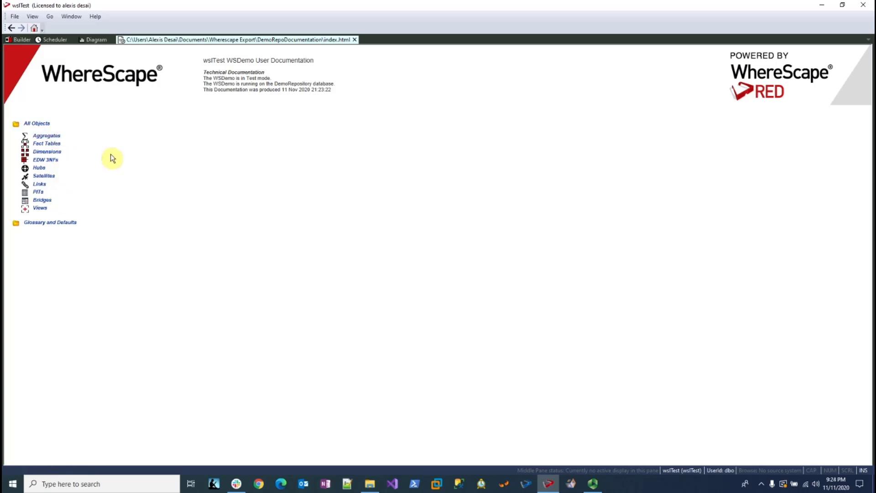
click(32, 145)
click(64, 153)
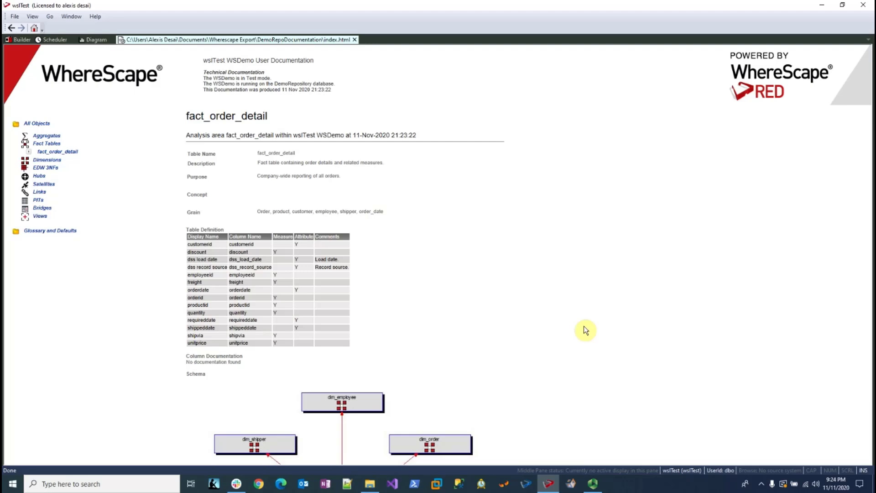
Review the schema diagram and associated dimensions of fact_order_detail, and open the linked dim_order page
scroll(585, 330, down, 4)
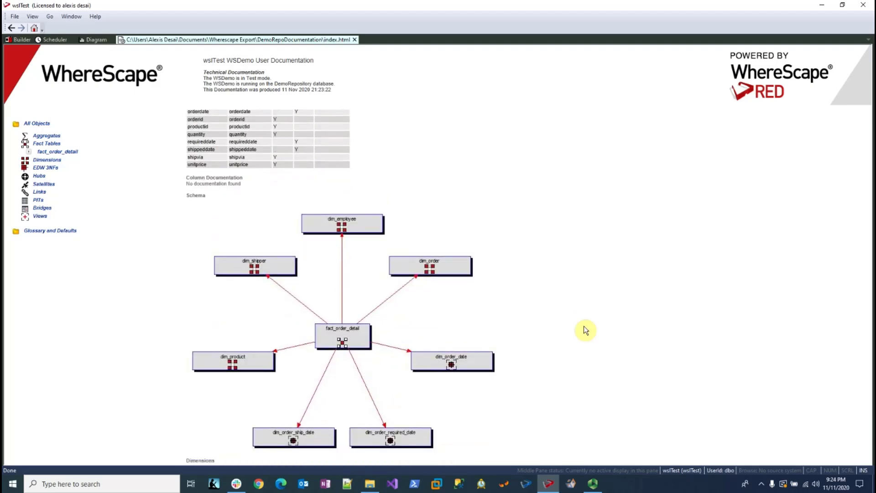
scroll(585, 330, down, 3)
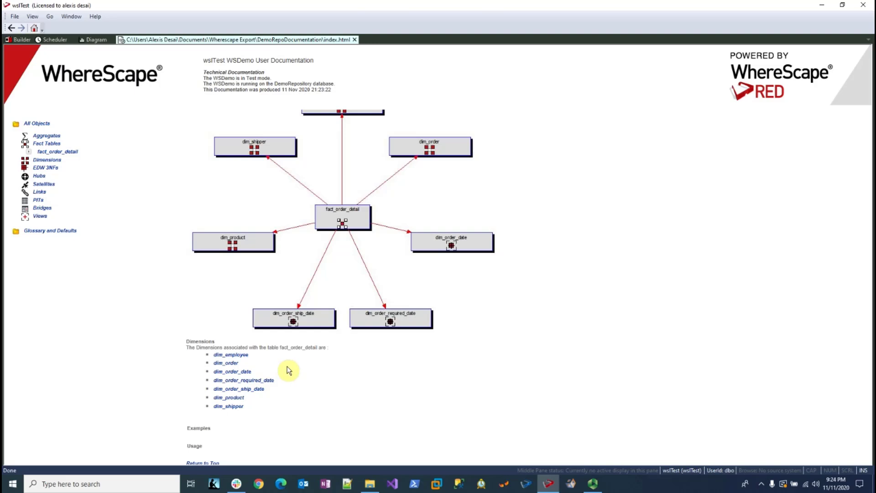
click(230, 363)
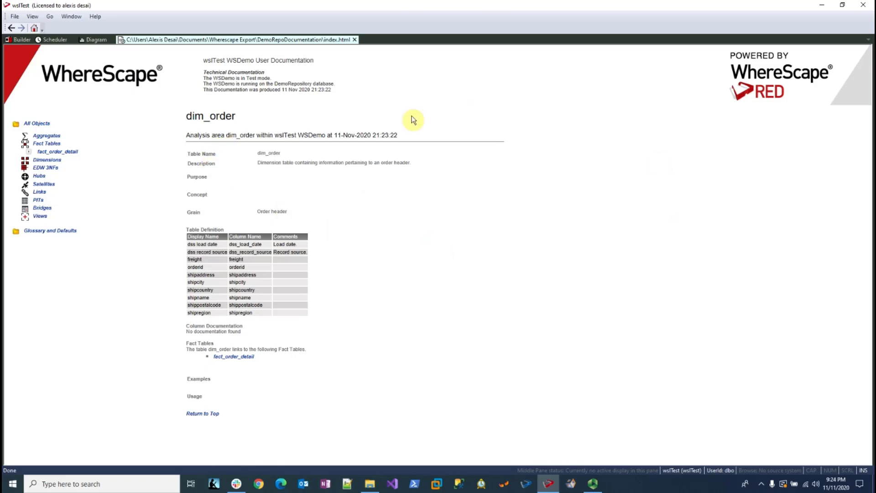
View the Glossary and the Object Name Defaults pages of the user documentation
click(24, 231)
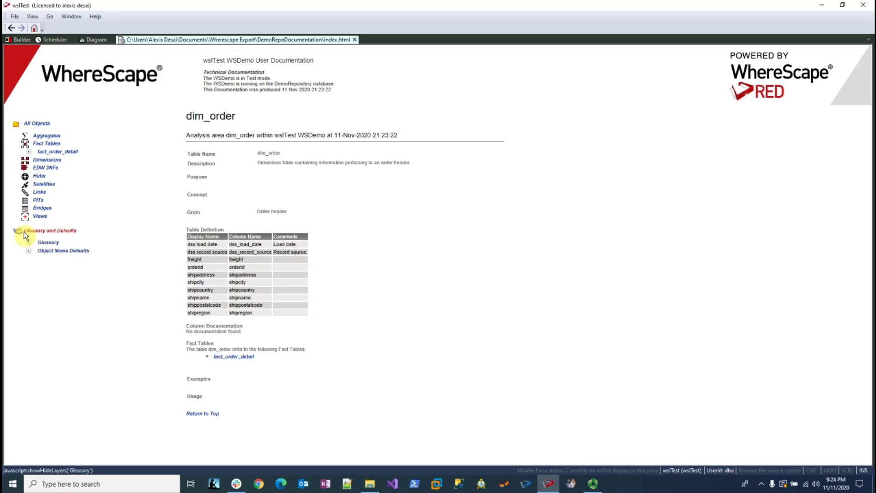
click(46, 243)
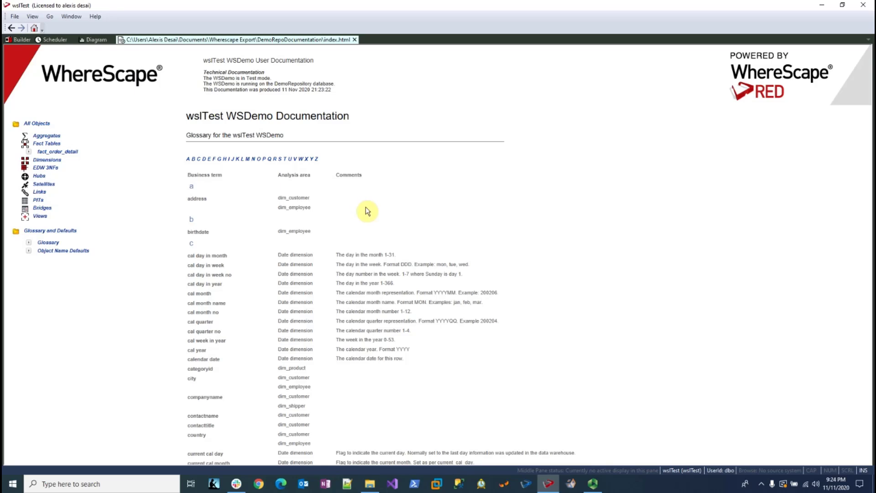
click(53, 252)
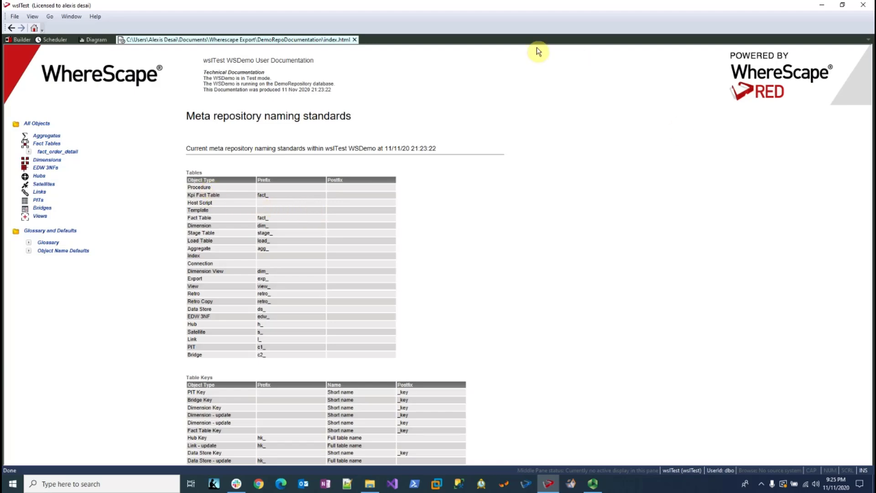
Switch to the Technical Documentation, view the DataWarehouse connection's description and list the documented procedures
click(249, 73)
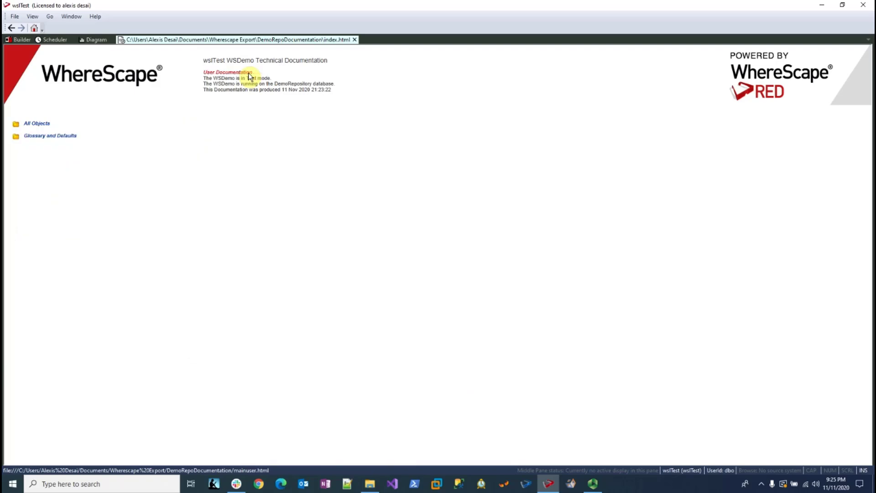
click(25, 127)
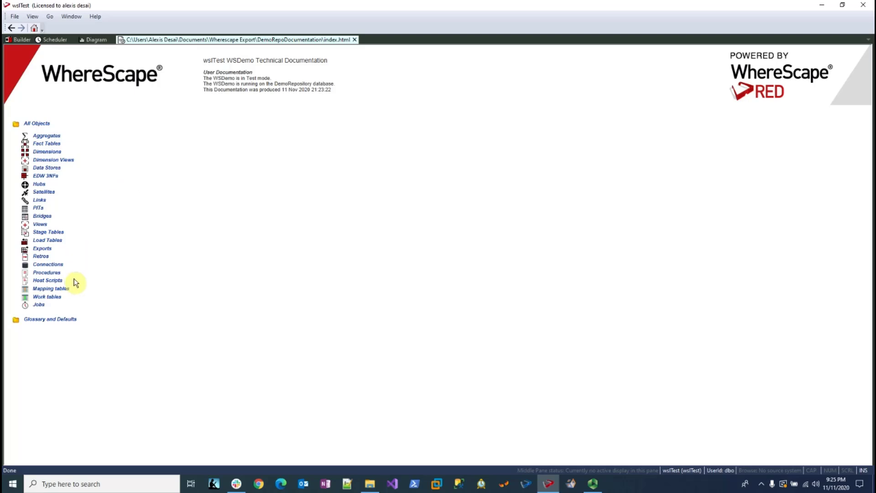
click(40, 264)
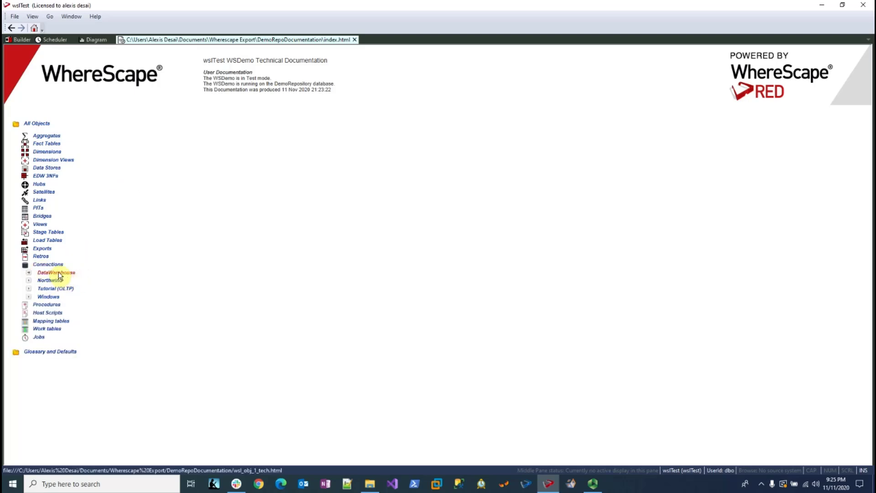
click(58, 273)
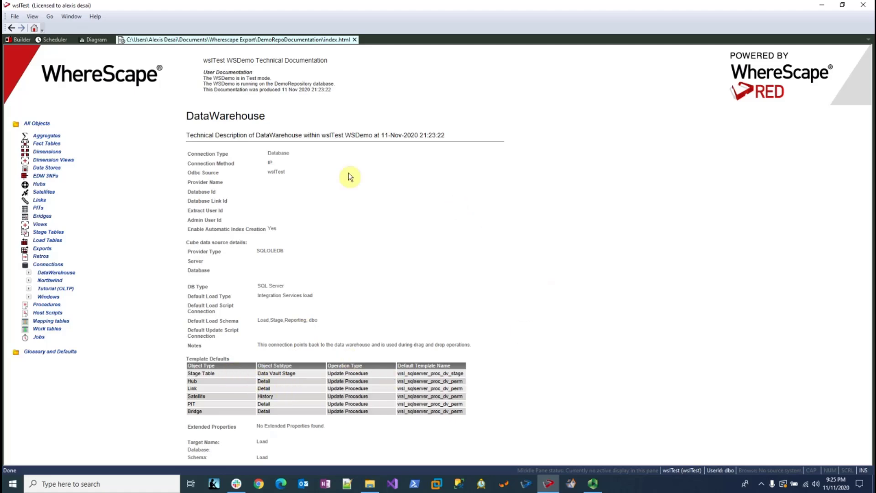
click(44, 305)
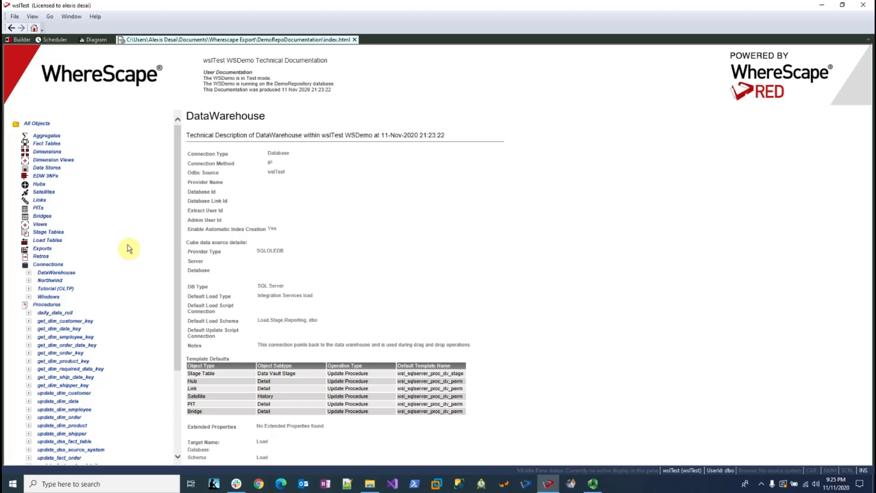
Open the technical description of the fact_order fact table and view its source diagram
click(45, 144)
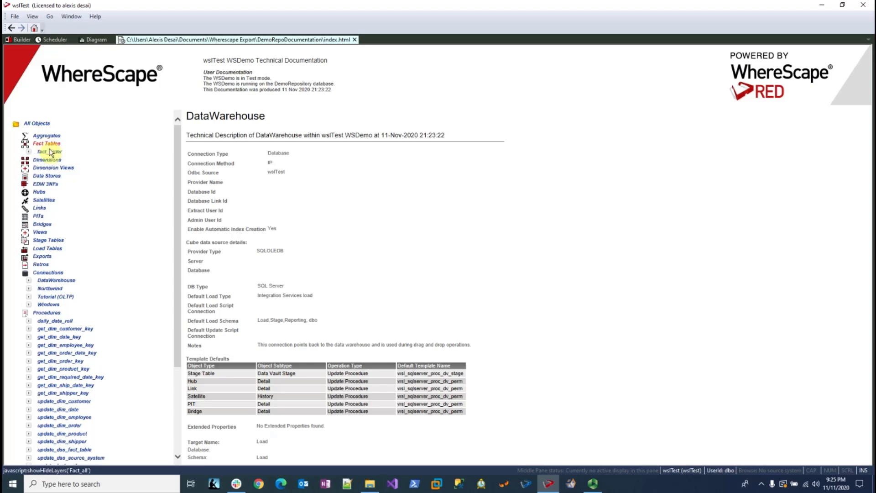
click(50, 152)
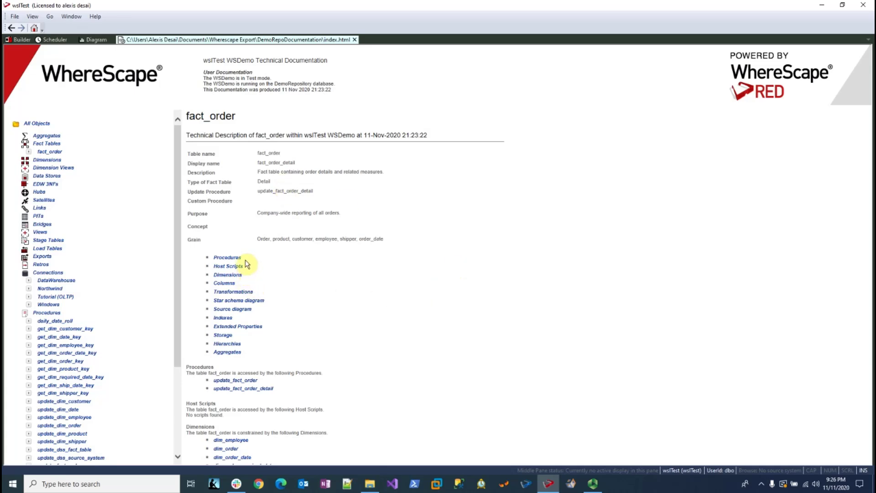
click(234, 310)
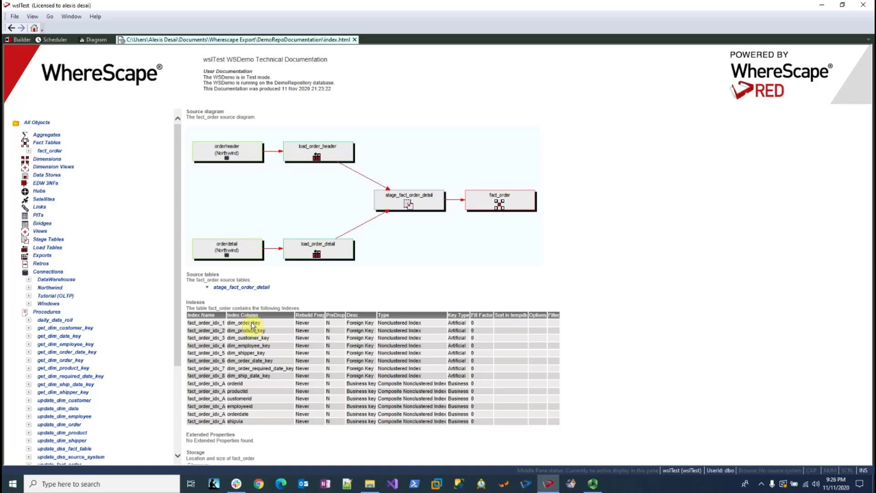
Open the update_fact_order procedure from fact_order's technical description and examine its SQL code
click(8, 30)
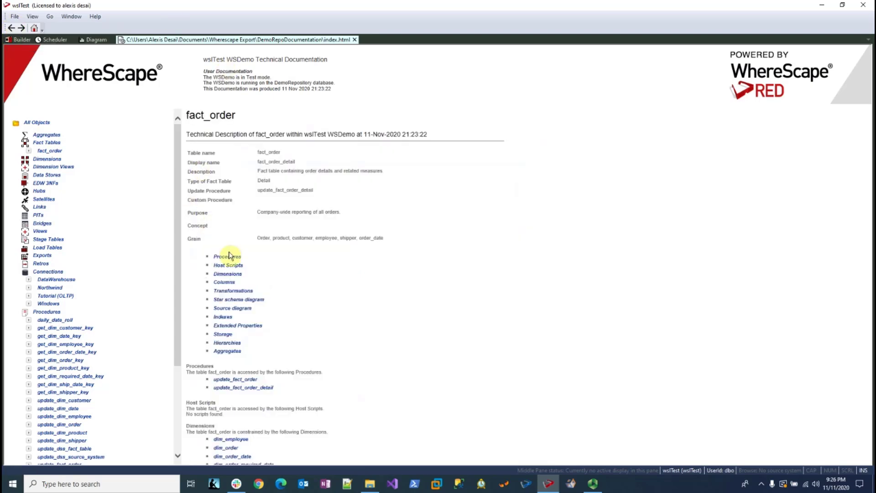
click(230, 255)
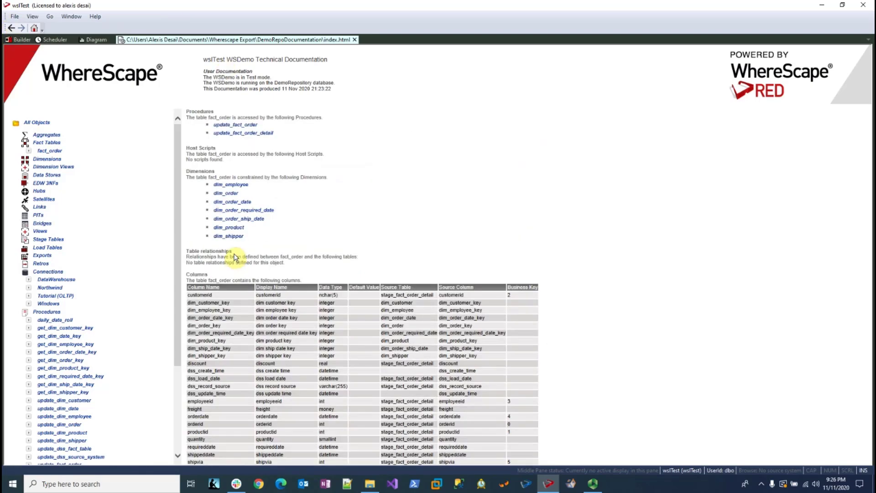
click(237, 126)
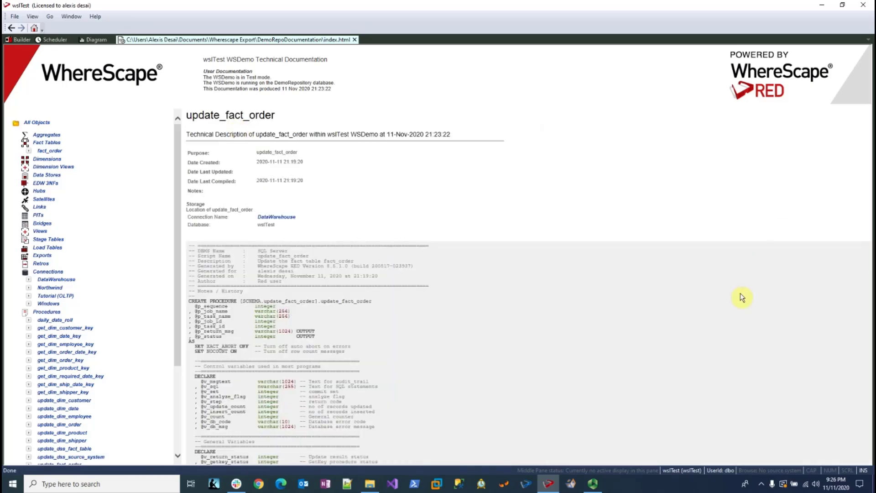
scroll(740, 293, down, 5)
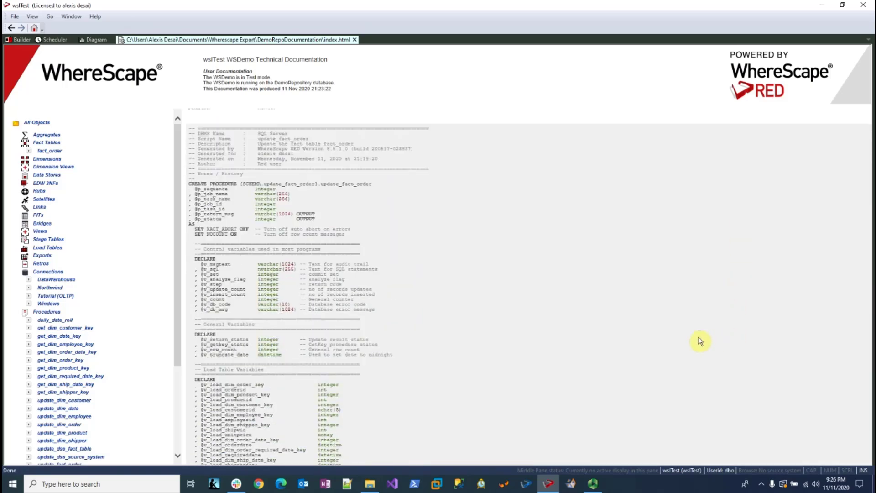
scroll(630, 343, down, 5)
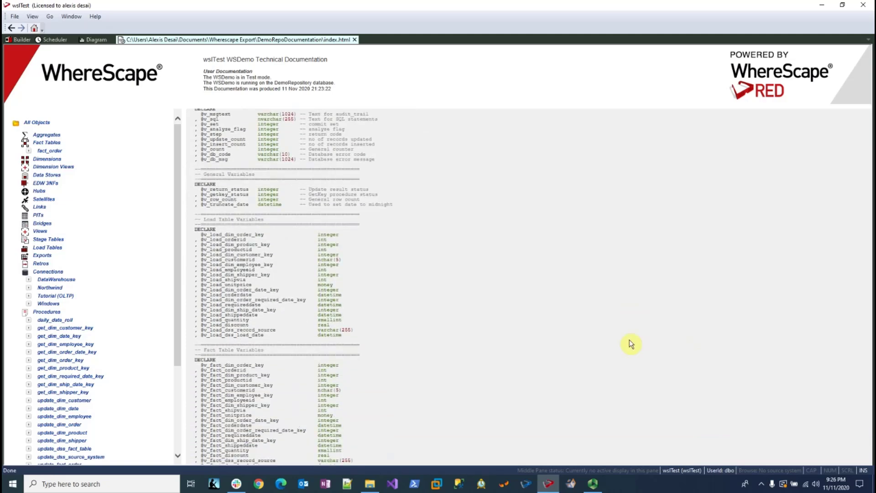
scroll(630, 344, down, 3)
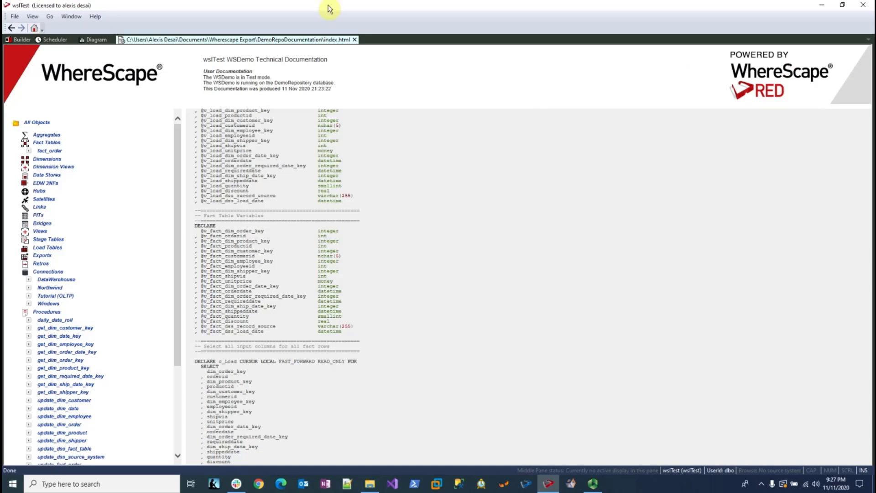
Return to the Builder, display the columns of the fact_order fact table and delete the freight column
click(22, 41)
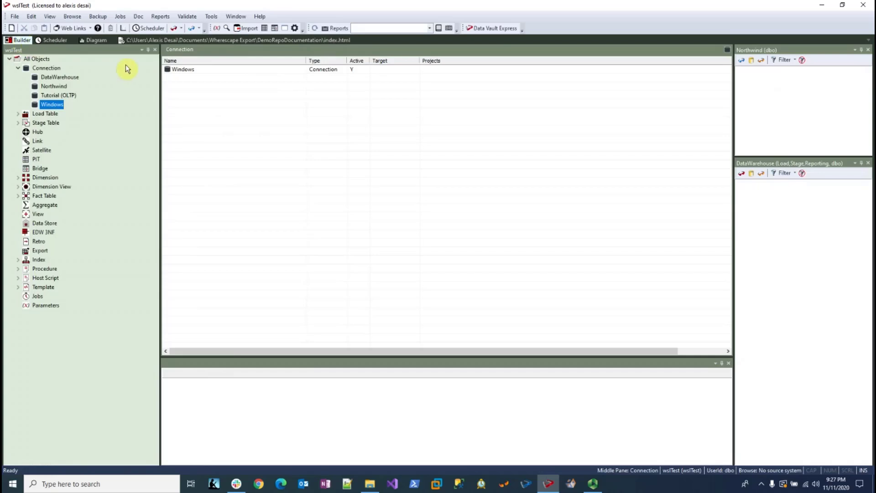
click(20, 196)
click(49, 205)
right_click(46, 205)
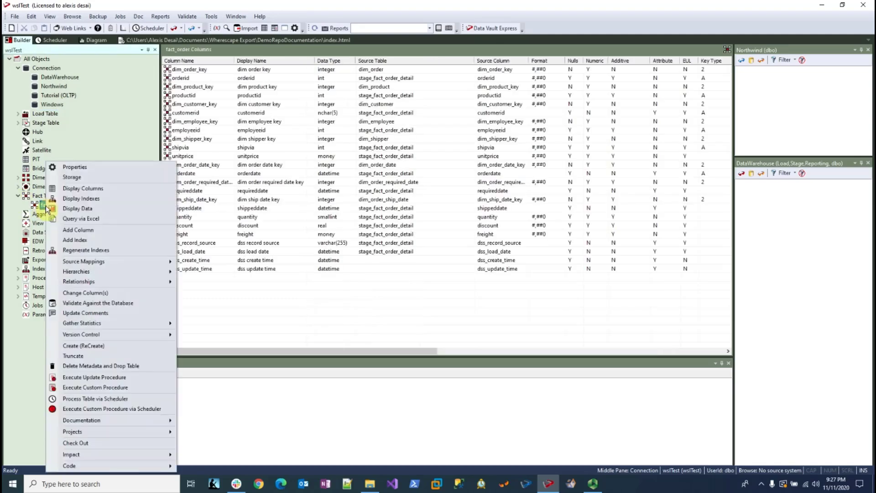
click(86, 191)
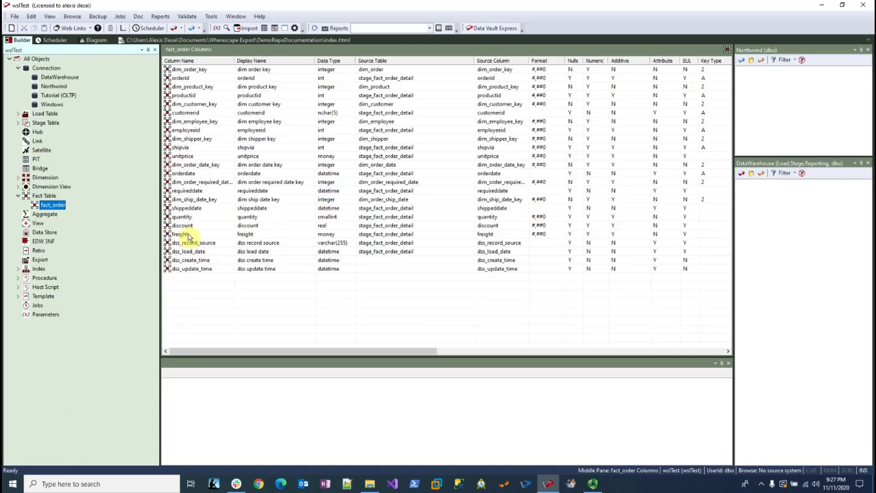
click(185, 235)
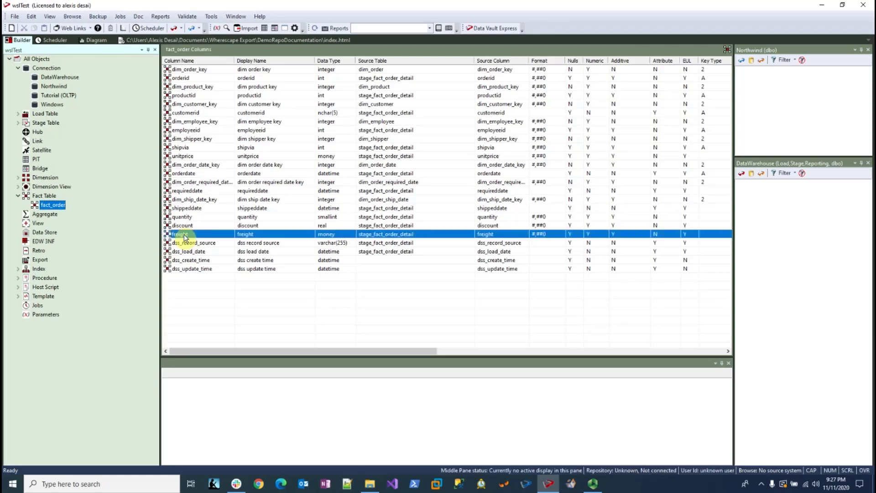
right_click(184, 235)
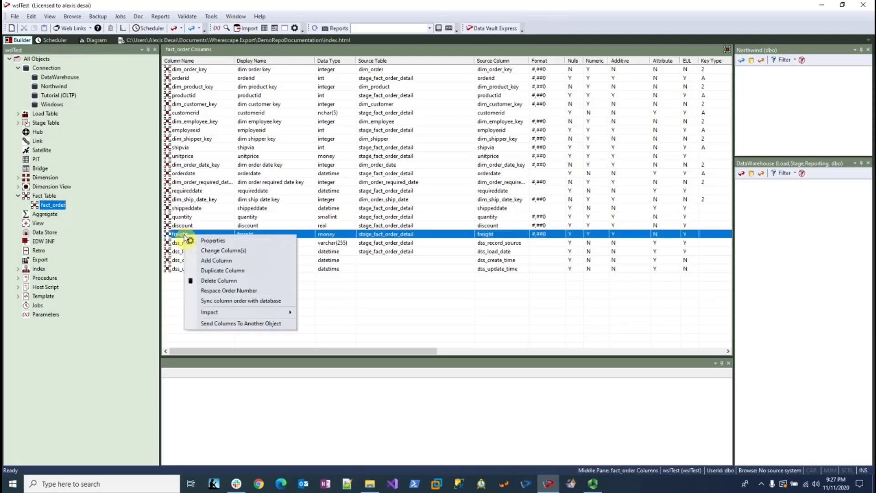
click(214, 280)
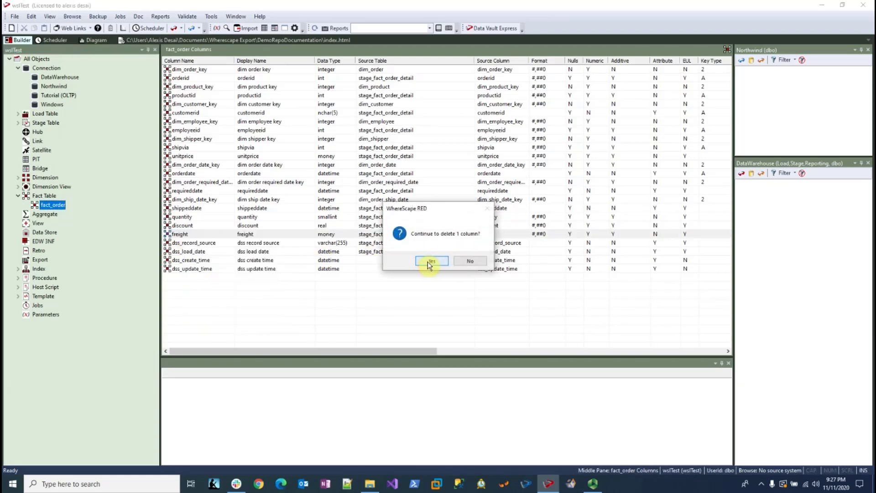
click(428, 261)
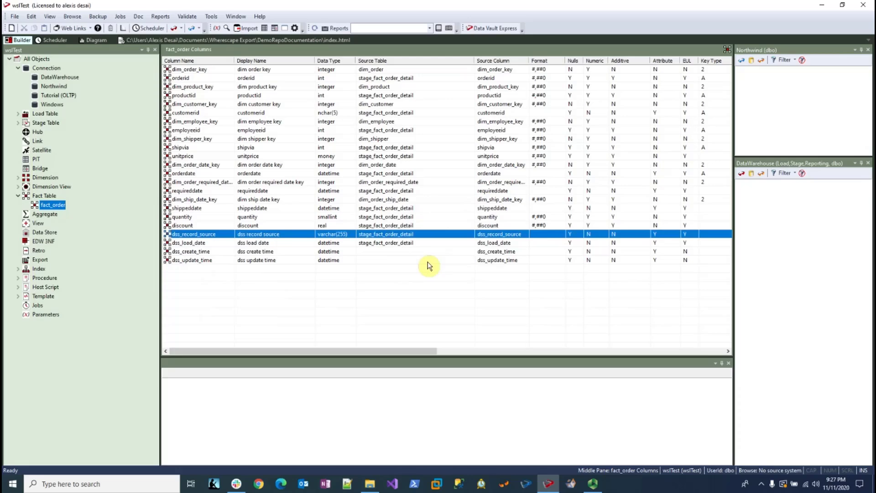
Drop and re-create the fact_order table, regenerating and executing its update_fact_order_detail procedure and displaying the data
right_click(50, 205)
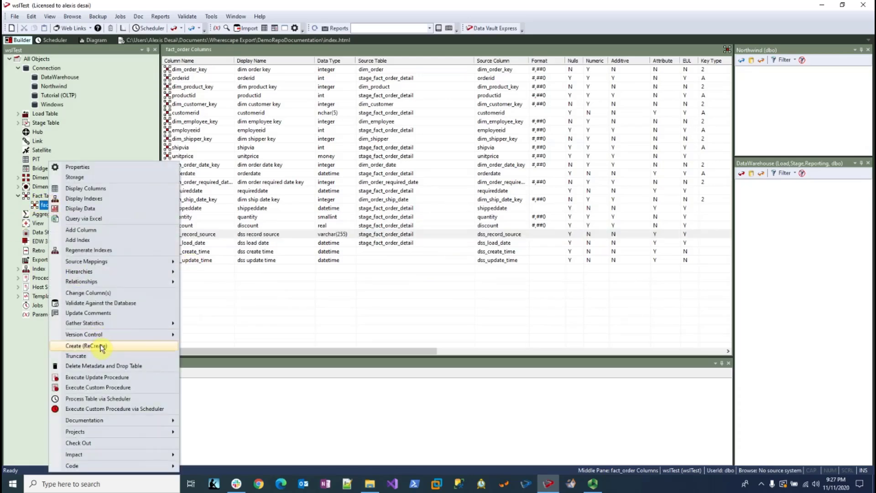
click(100, 346)
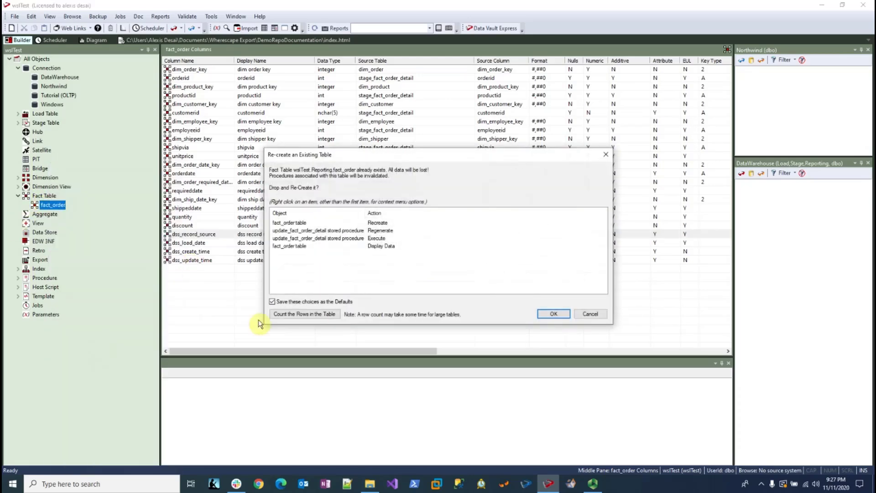
click(553, 314)
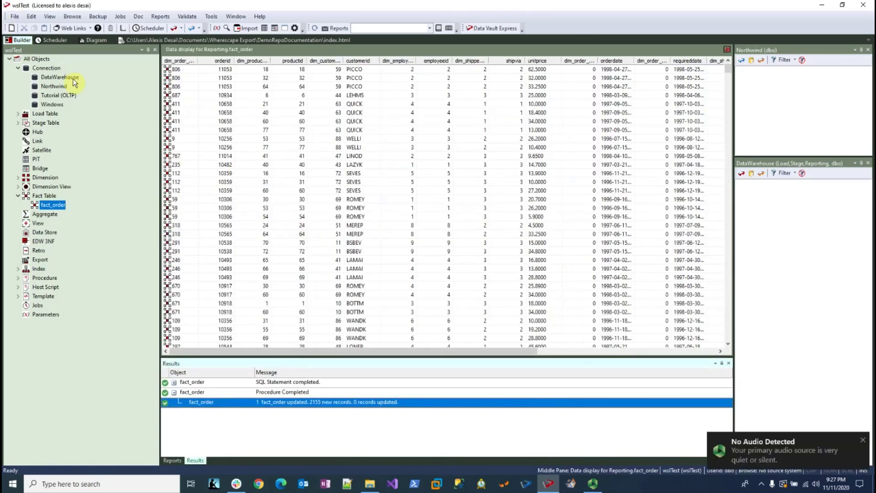
Refresh the All Objects tree and display the fact_order fact table's columns again
right_click(30, 59)
click(82, 107)
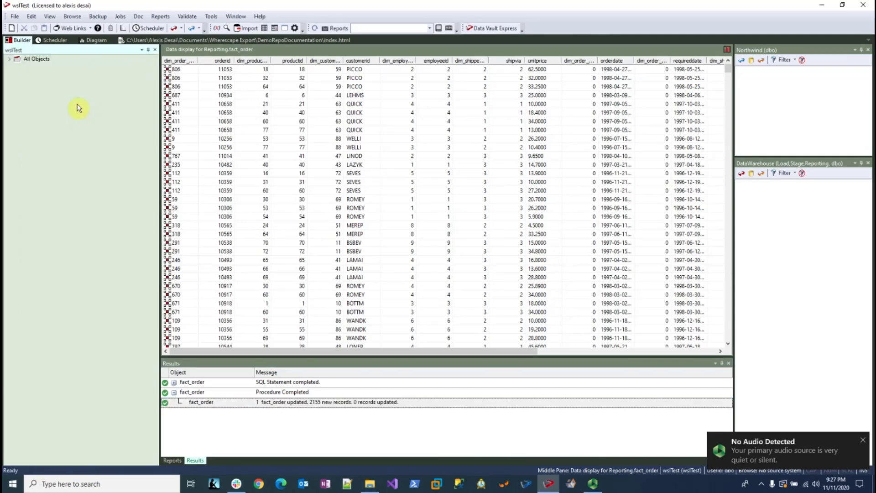
click(10, 59)
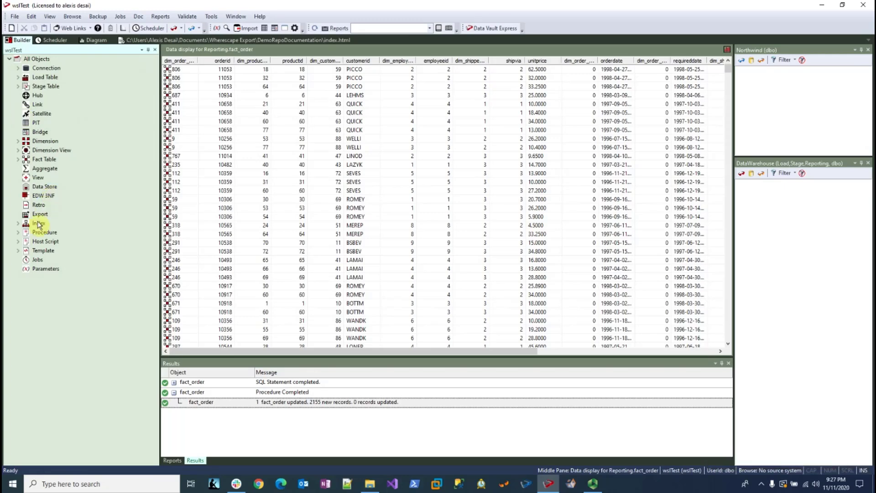
click(17, 158)
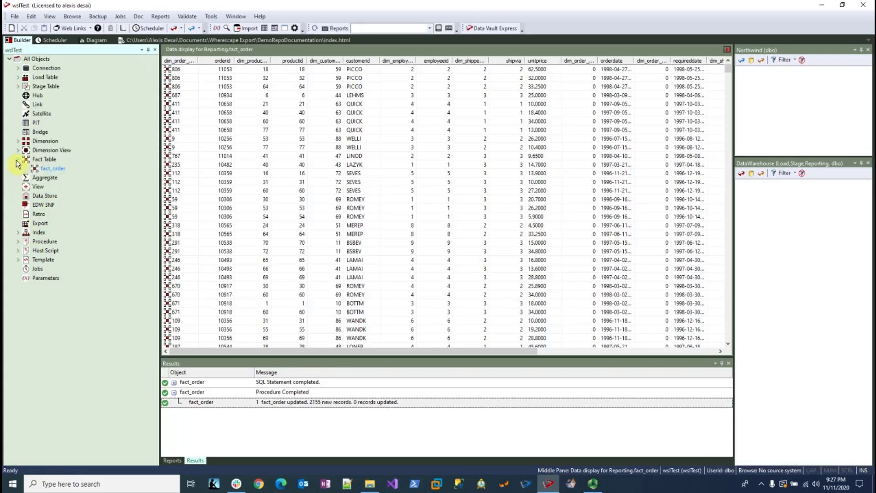
click(50, 169)
right_click(48, 170)
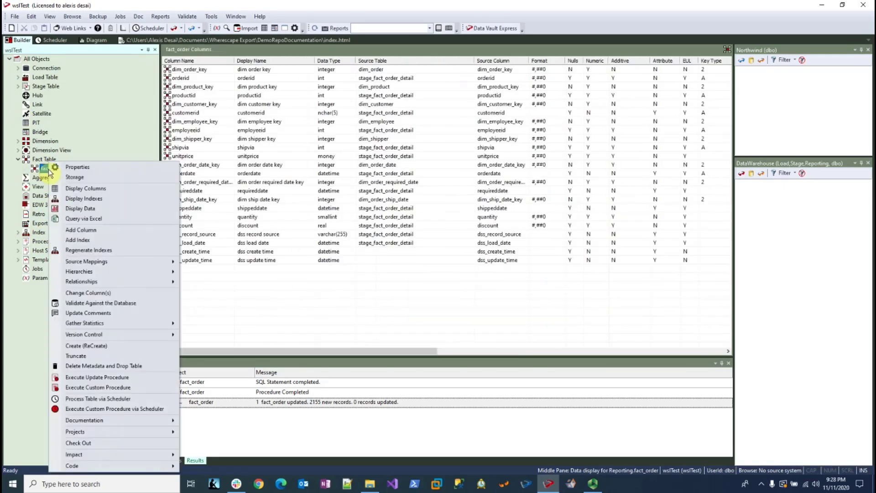
click(92, 189)
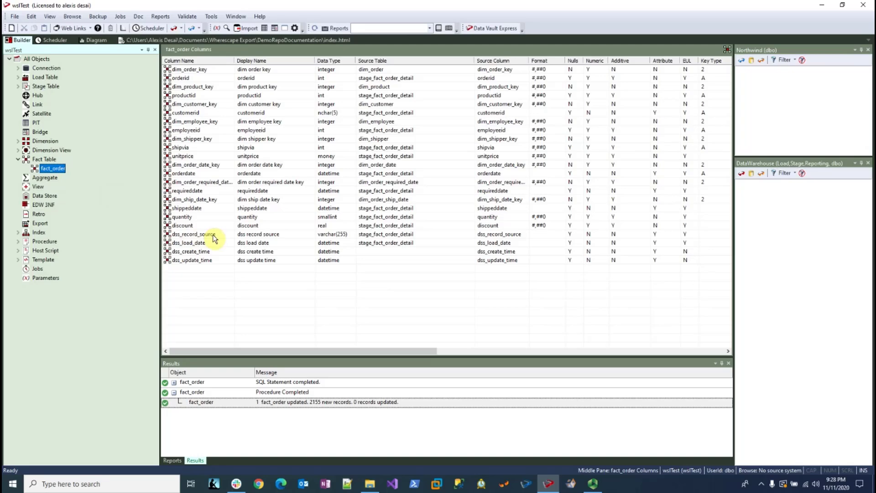
Create new HTML documentation in the DemoRepoDocumentation folder with the title WSDemo2
click(138, 18)
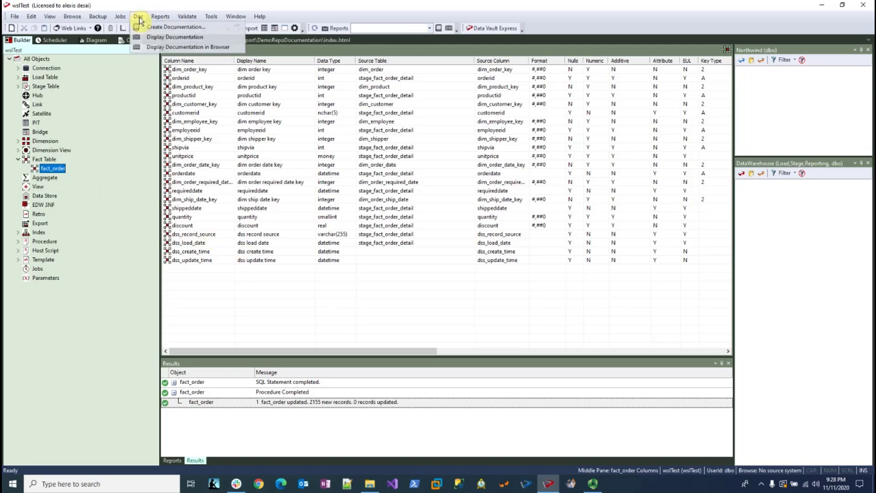
click(173, 29)
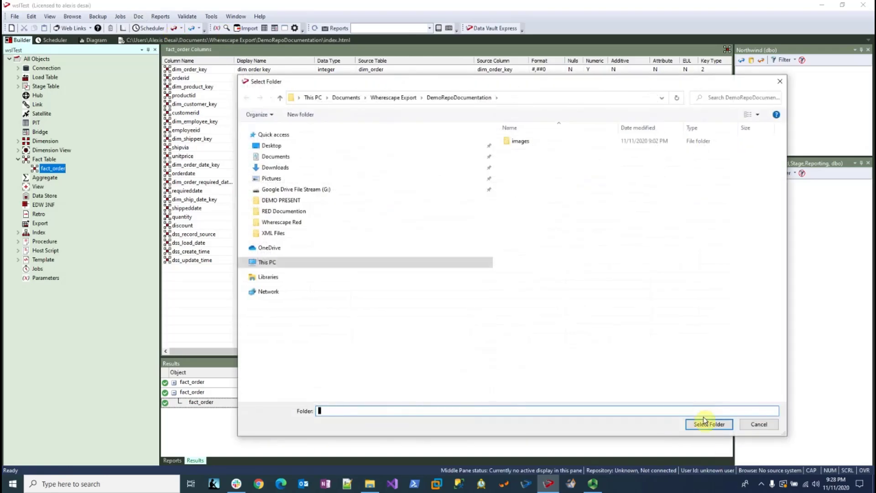
click(707, 424)
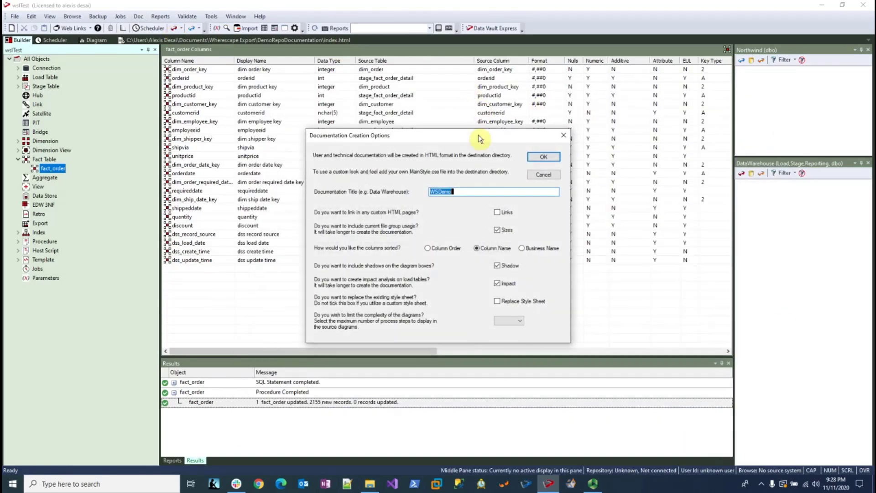
click(461, 191)
click(552, 159)
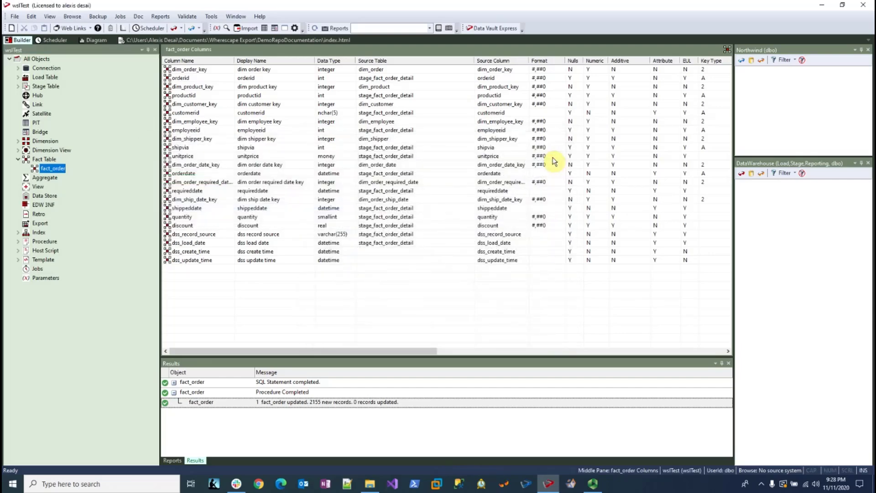
Display the generated documentation and review the table definition of fact_order_detail in the user documentation
click(138, 16)
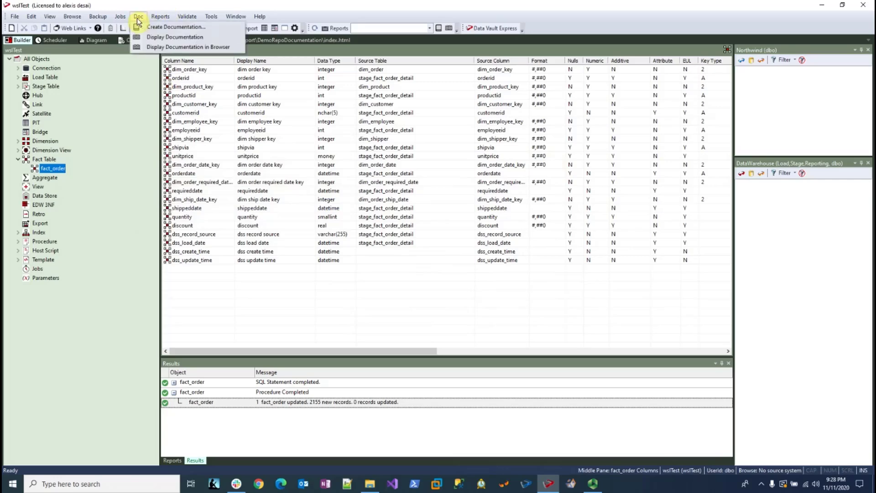
click(154, 35)
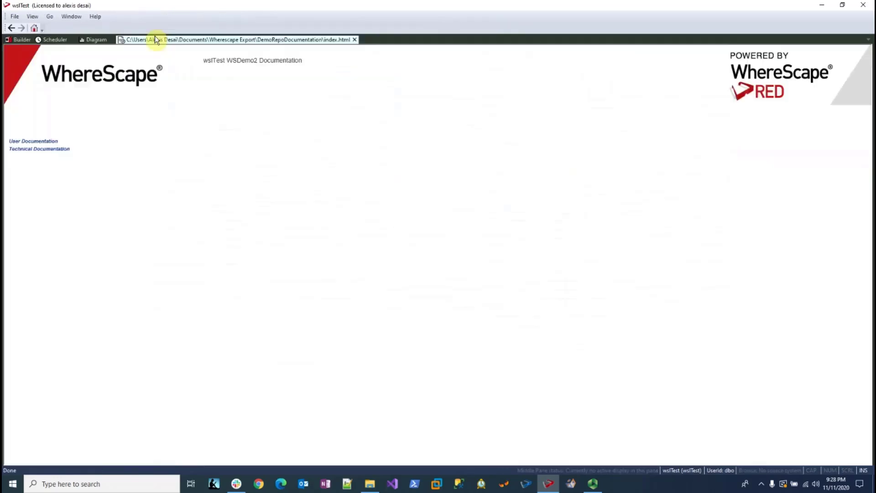
click(26, 139)
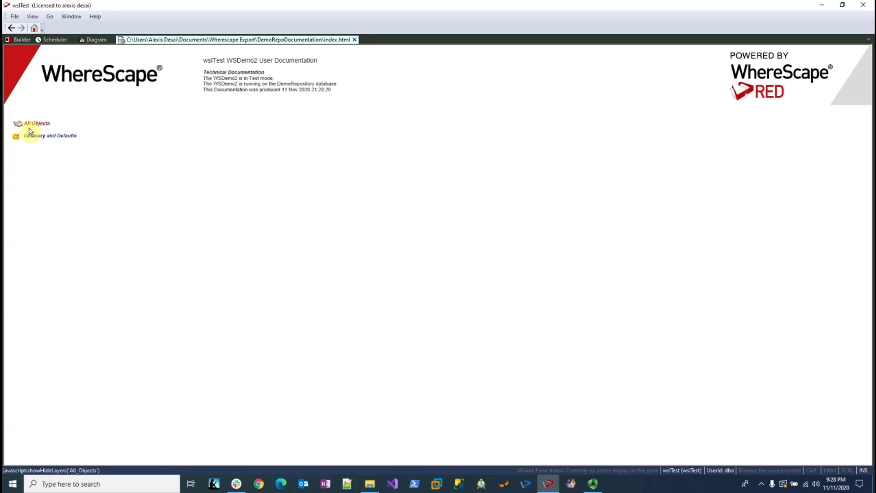
click(29, 124)
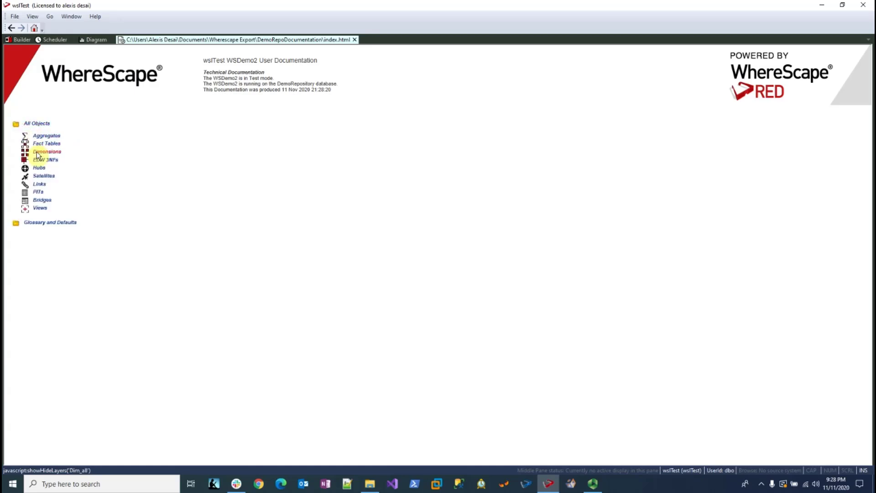
click(34, 145)
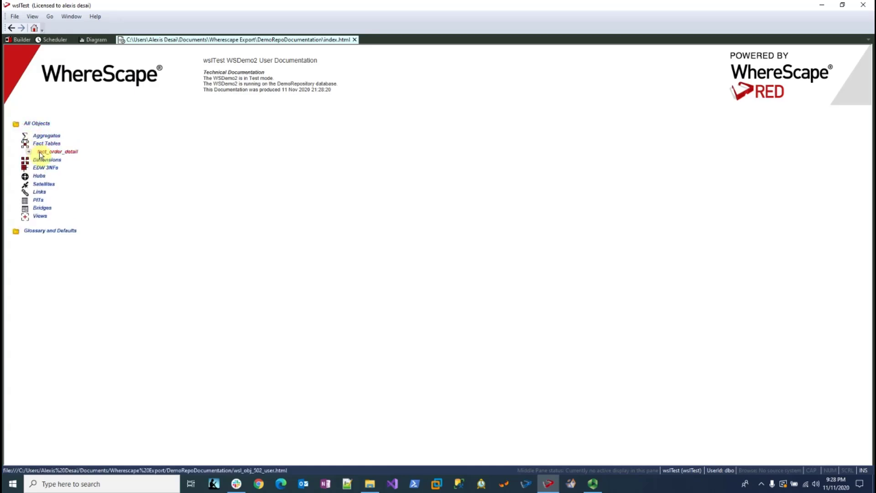
click(40, 152)
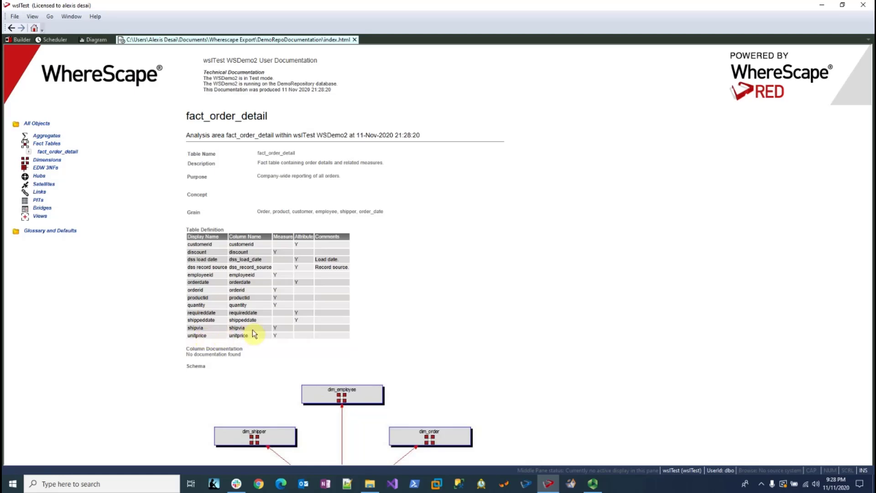
scroll(429, 291, down, 1)
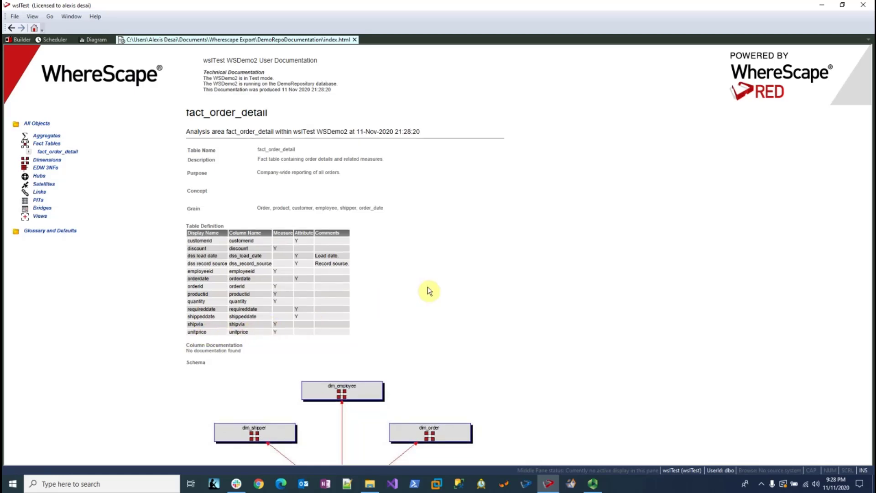